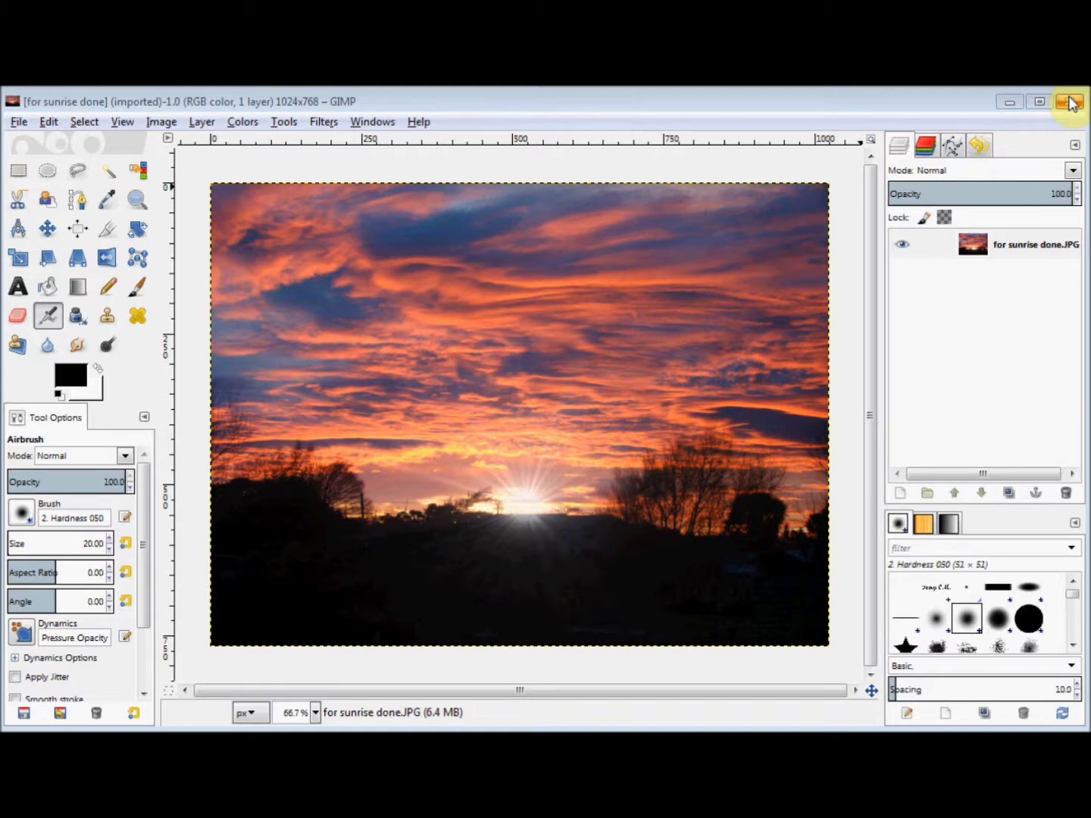
Close the finished sunset image and load the unedited 'for sunrise.JPG' photo
click(1072, 102)
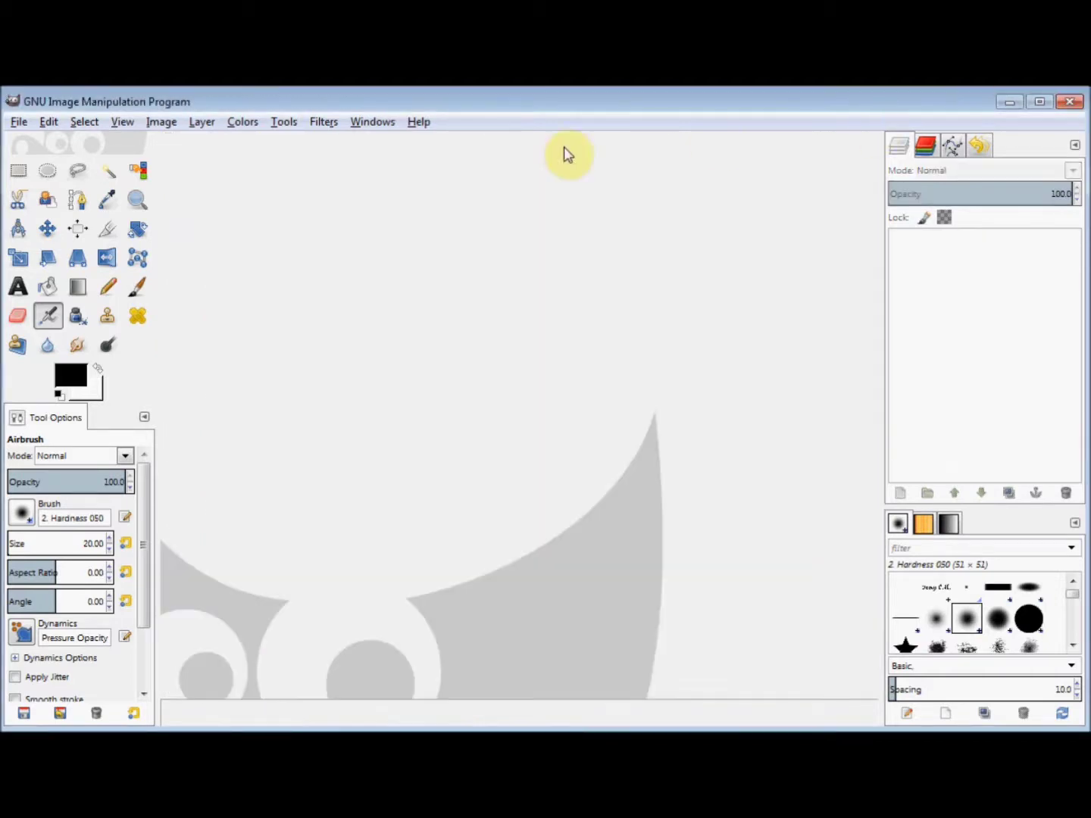
click(18, 126)
click(40, 178)
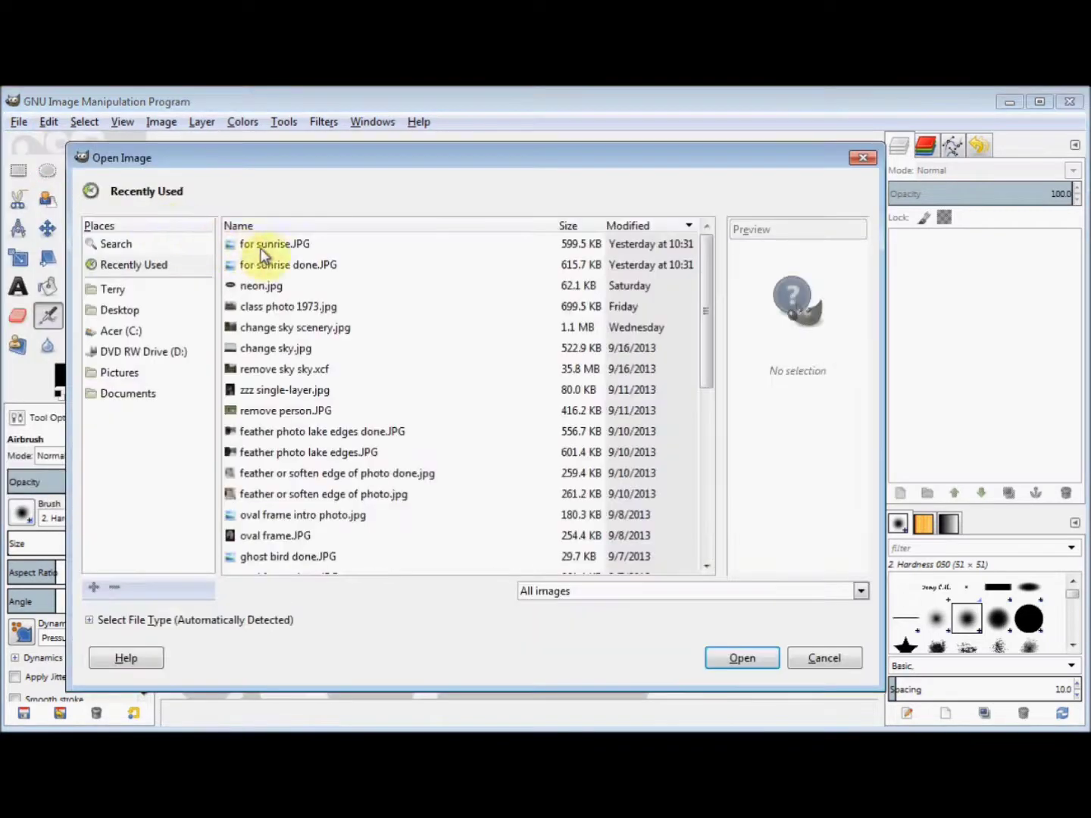
double_click(275, 244)
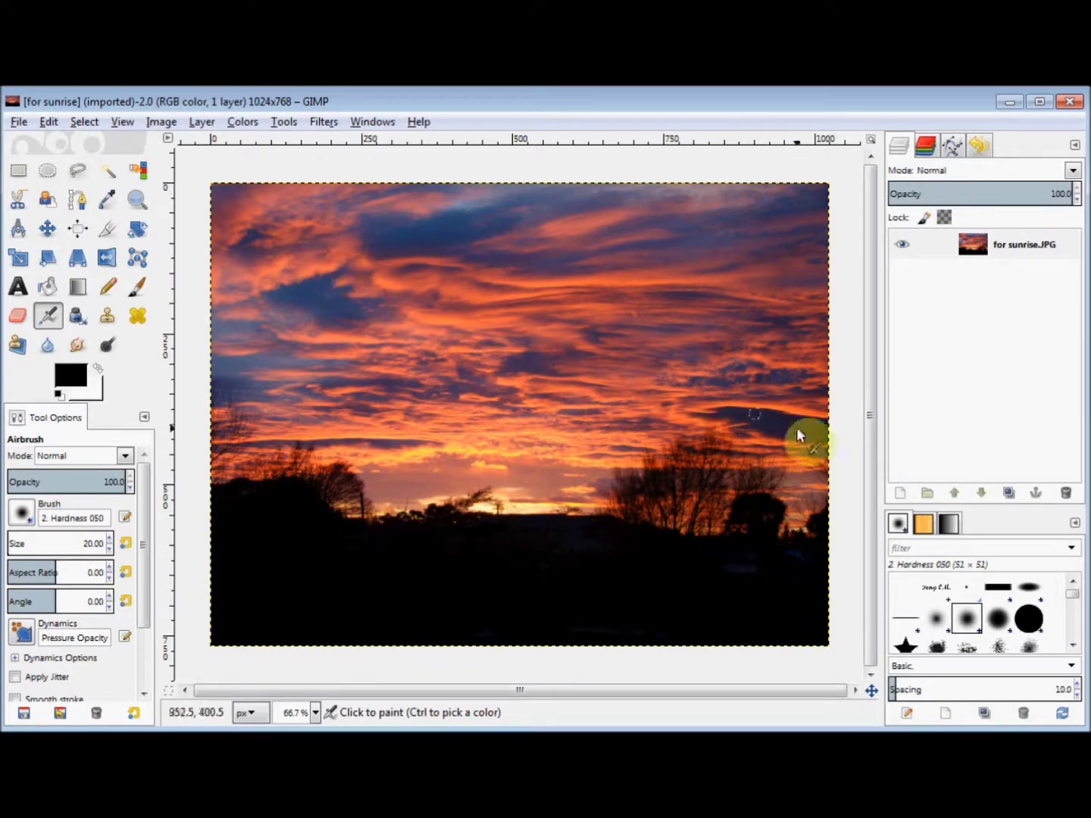
Duplicate the sunrise photo layer and add an alpha channel to the copy
click(1006, 492)
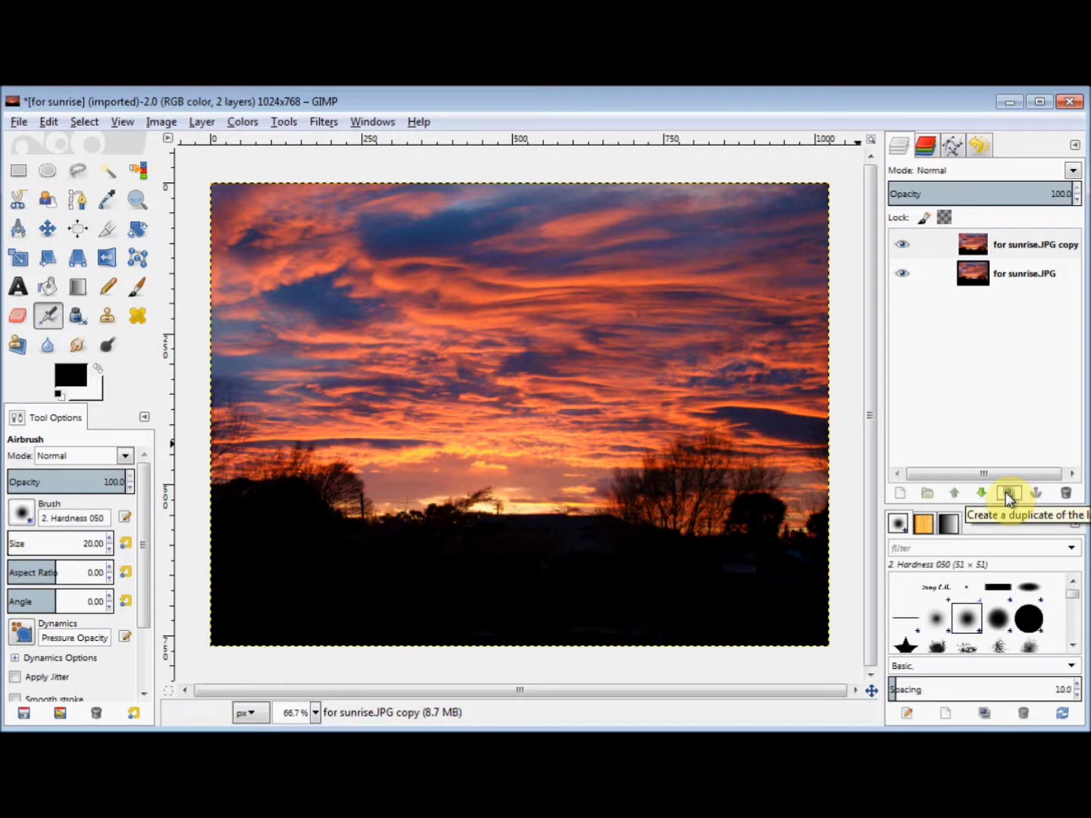
right_click(937, 242)
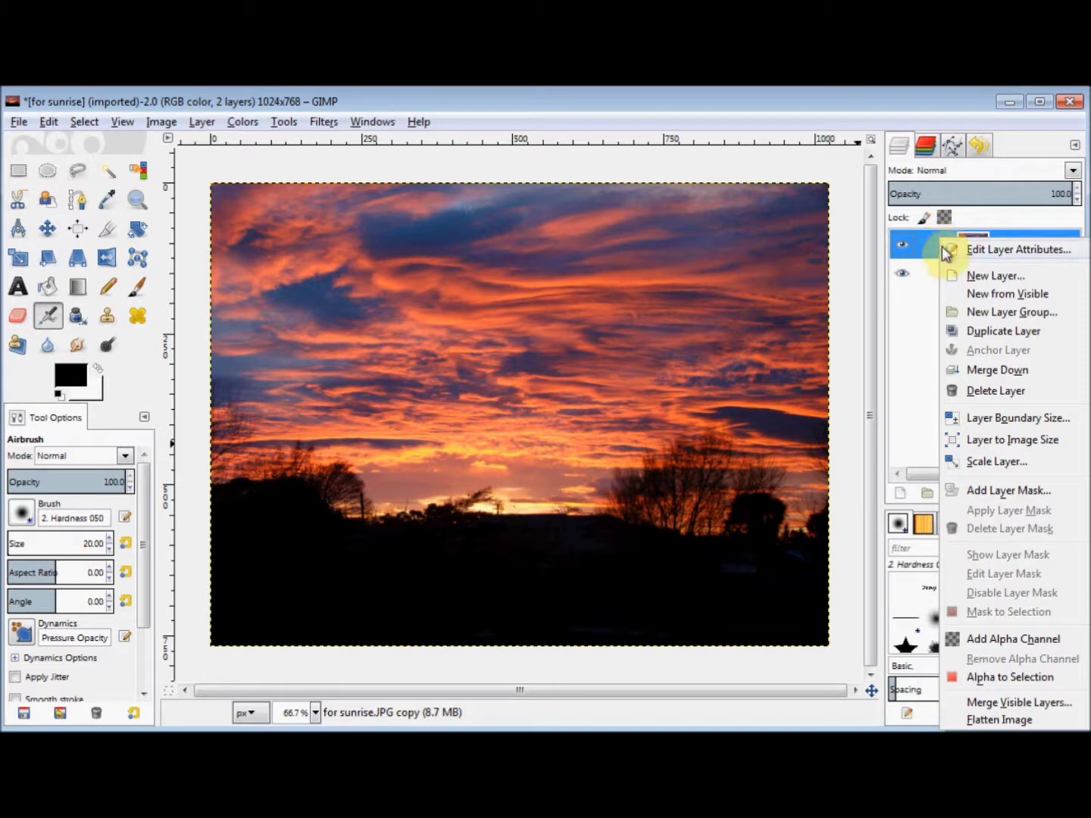
click(984, 640)
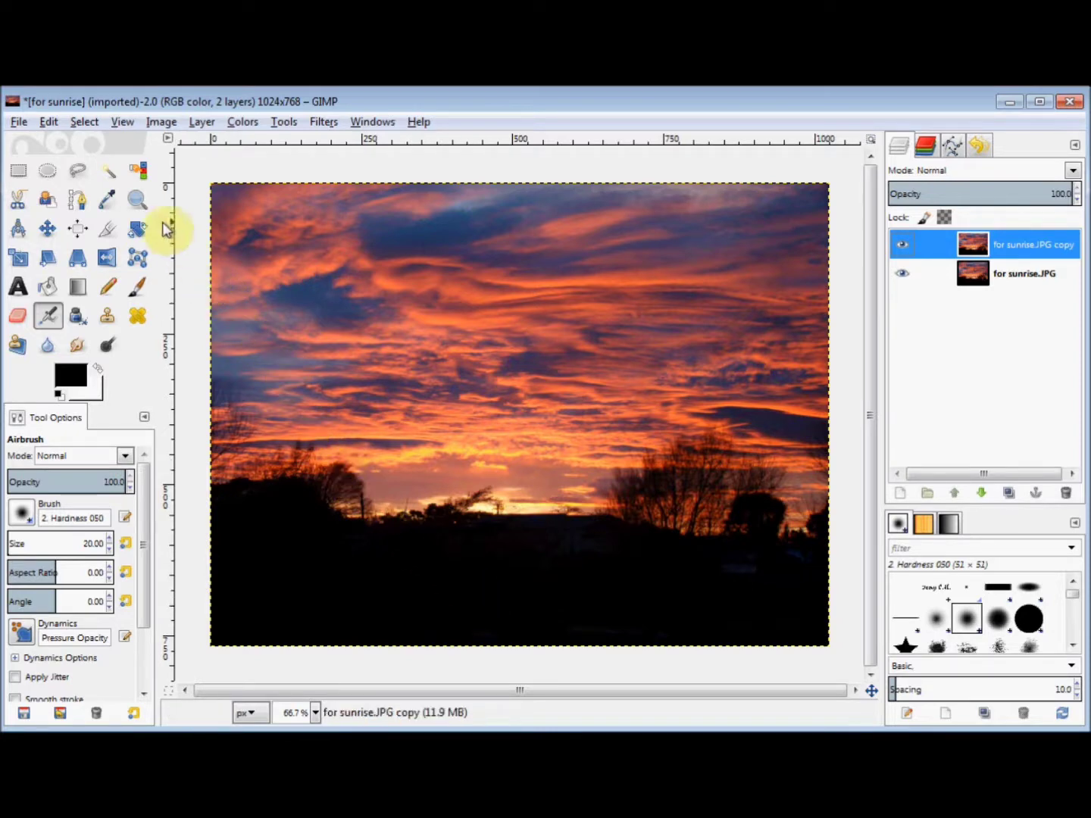
Configure Select by Color with feathered edges, radius 50 and threshold 50
click(140, 170)
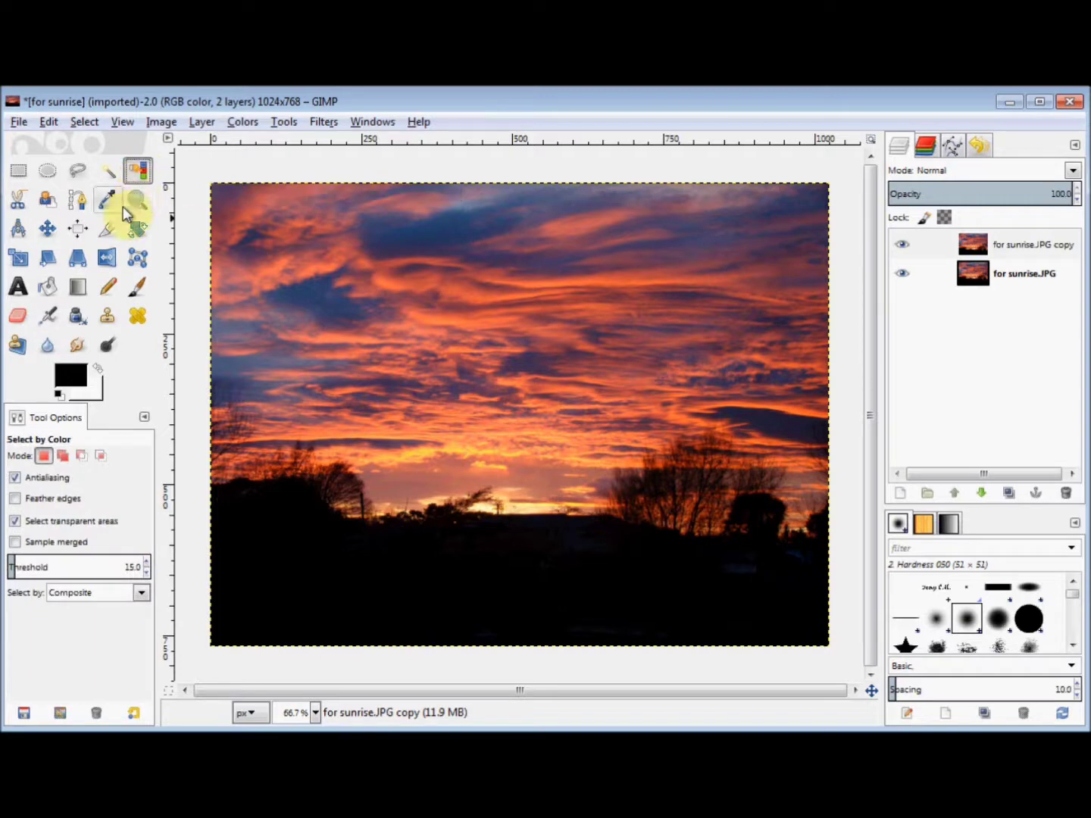
click(49, 501)
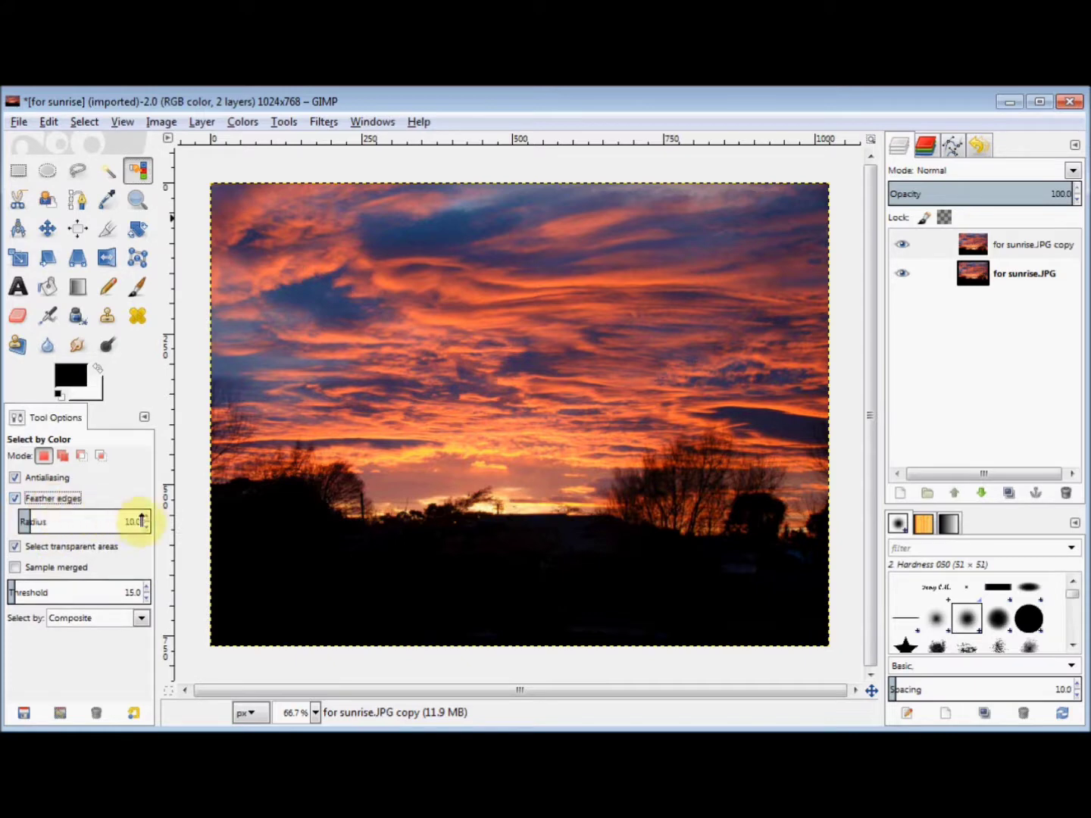
drag(103, 521, 146, 517)
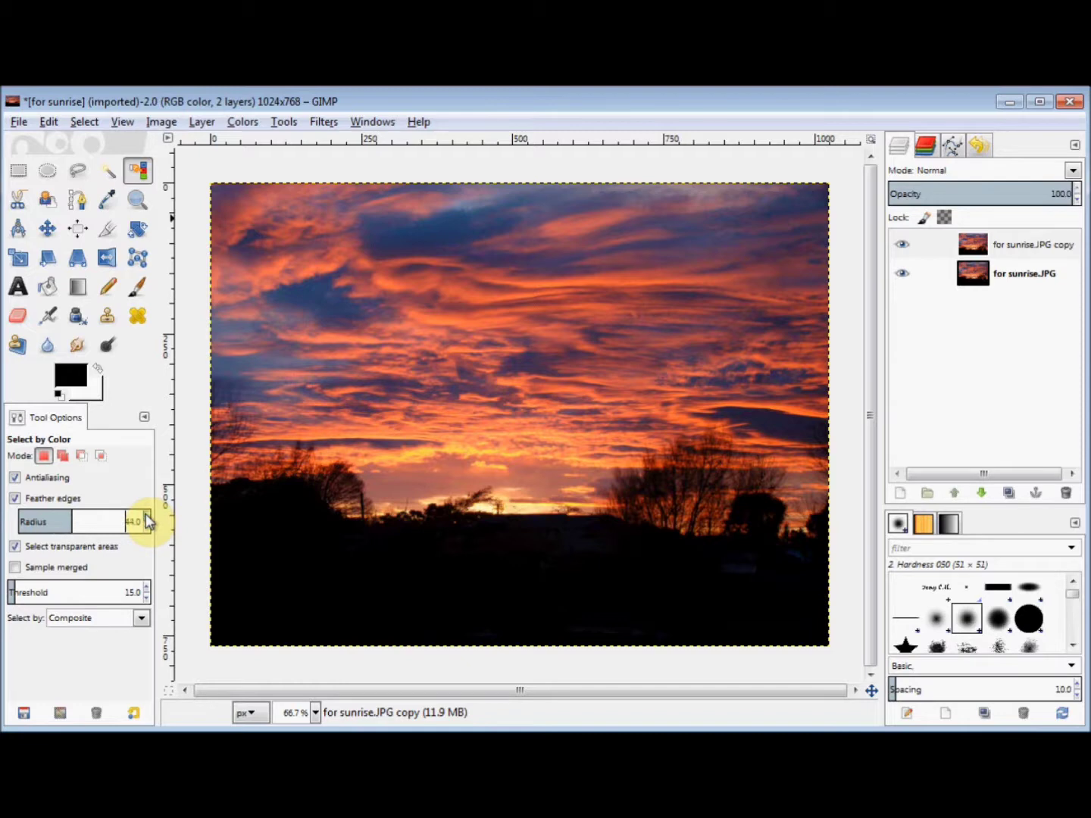
click(146, 517)
drag(146, 587, 146, 587)
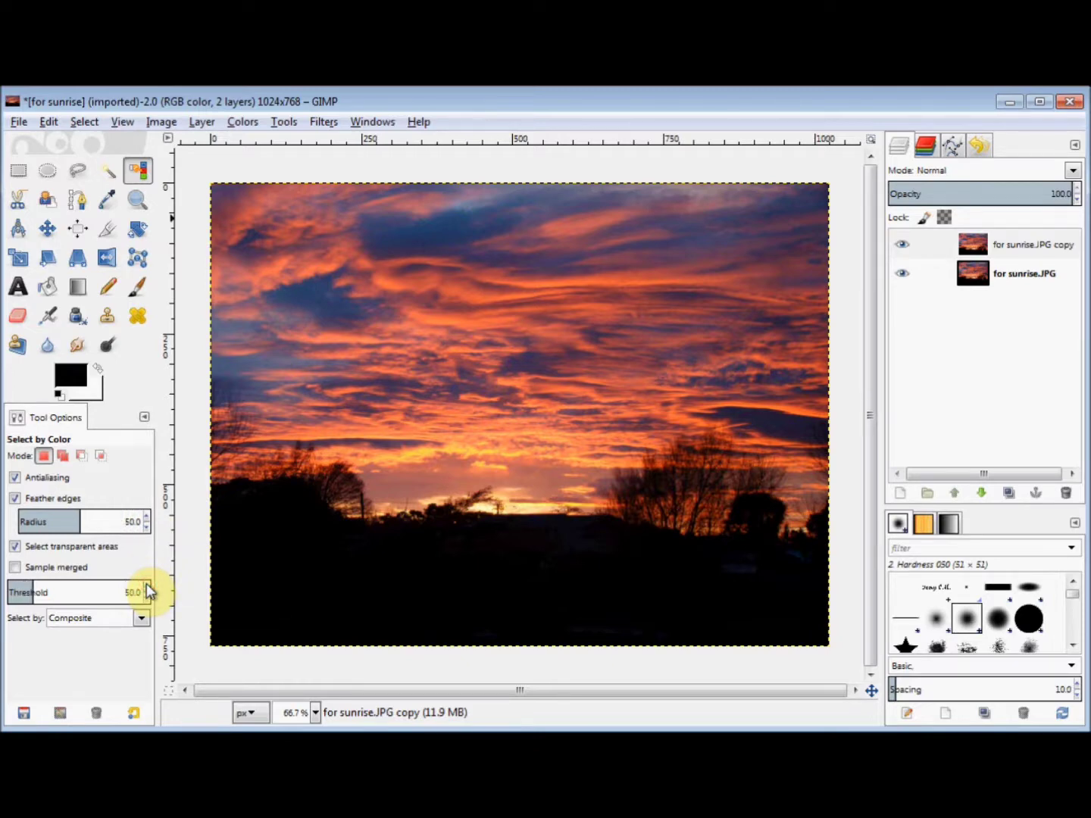
Select the dark hills-and-trees silhouette at the bottom by colour
click(526, 526)
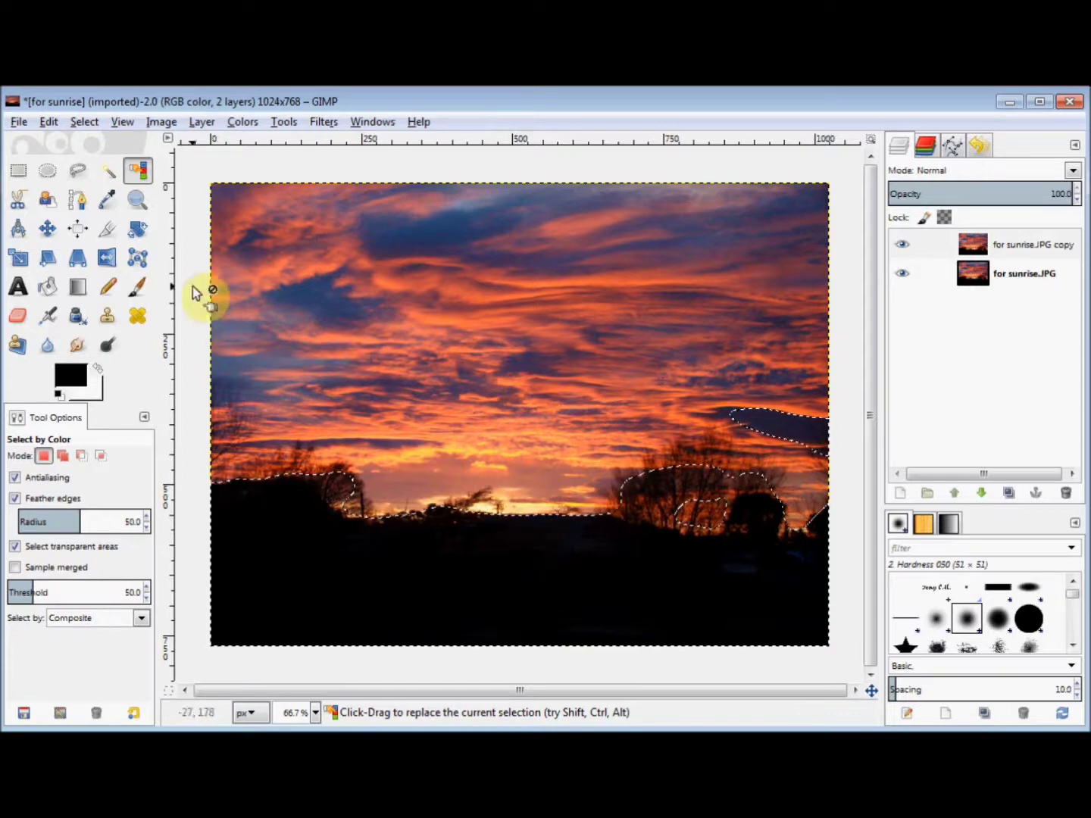
Invert the selection, delete the sky from the copy layer, and deselect everything
click(88, 124)
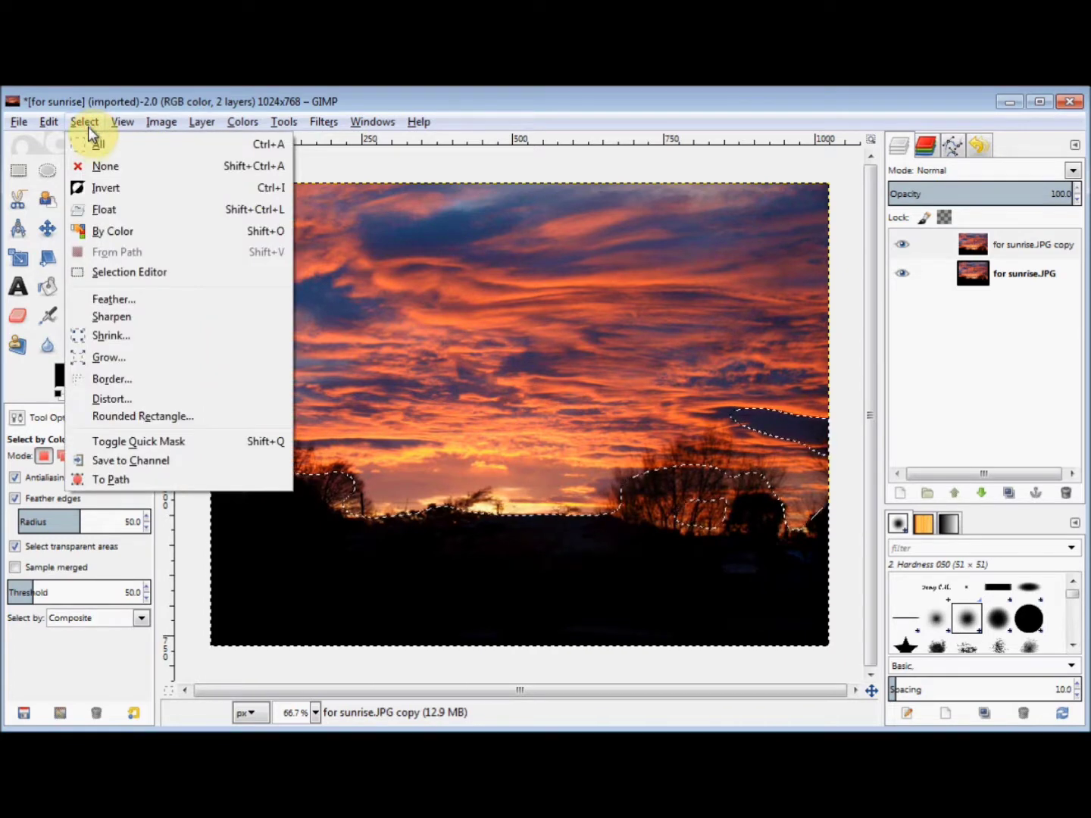
click(95, 187)
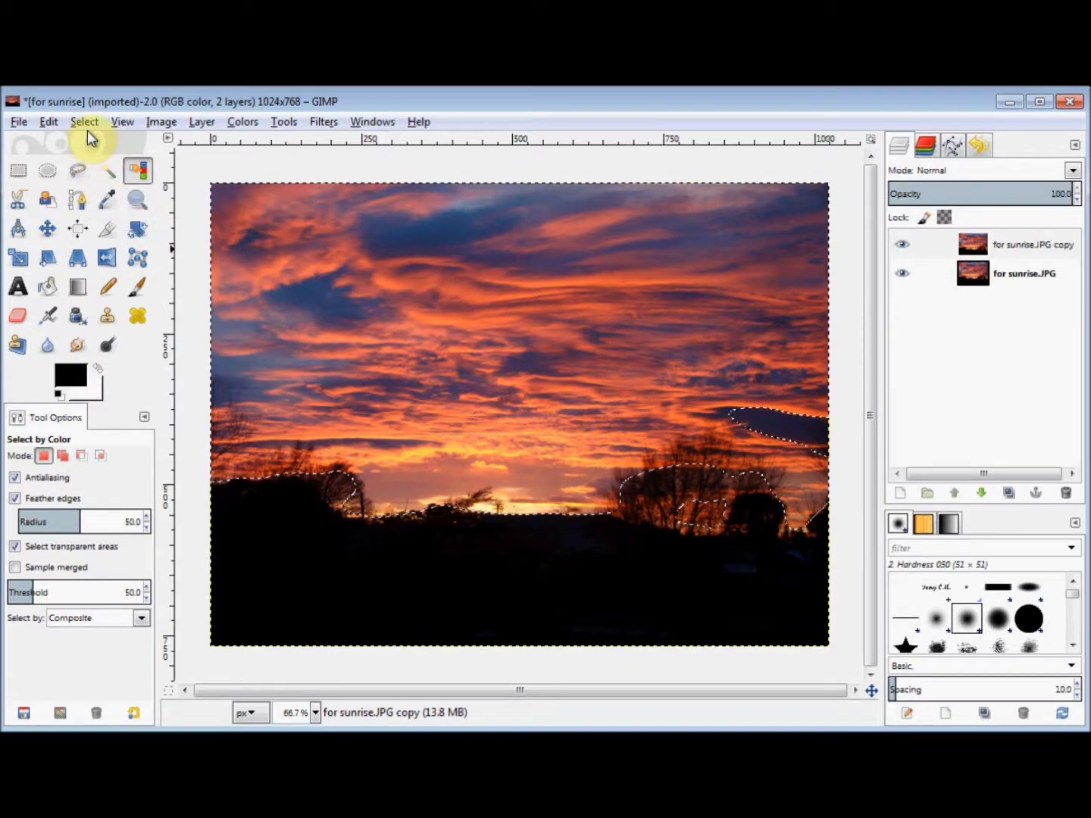
key(Delete)
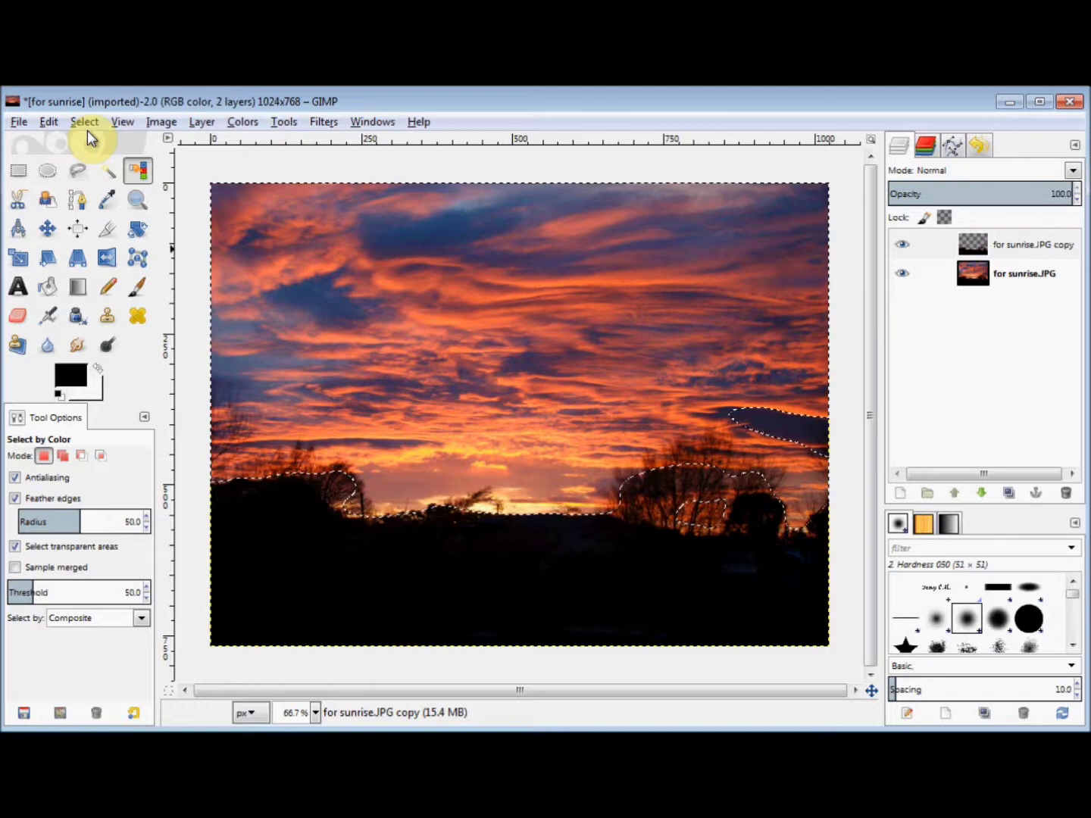
click(84, 123)
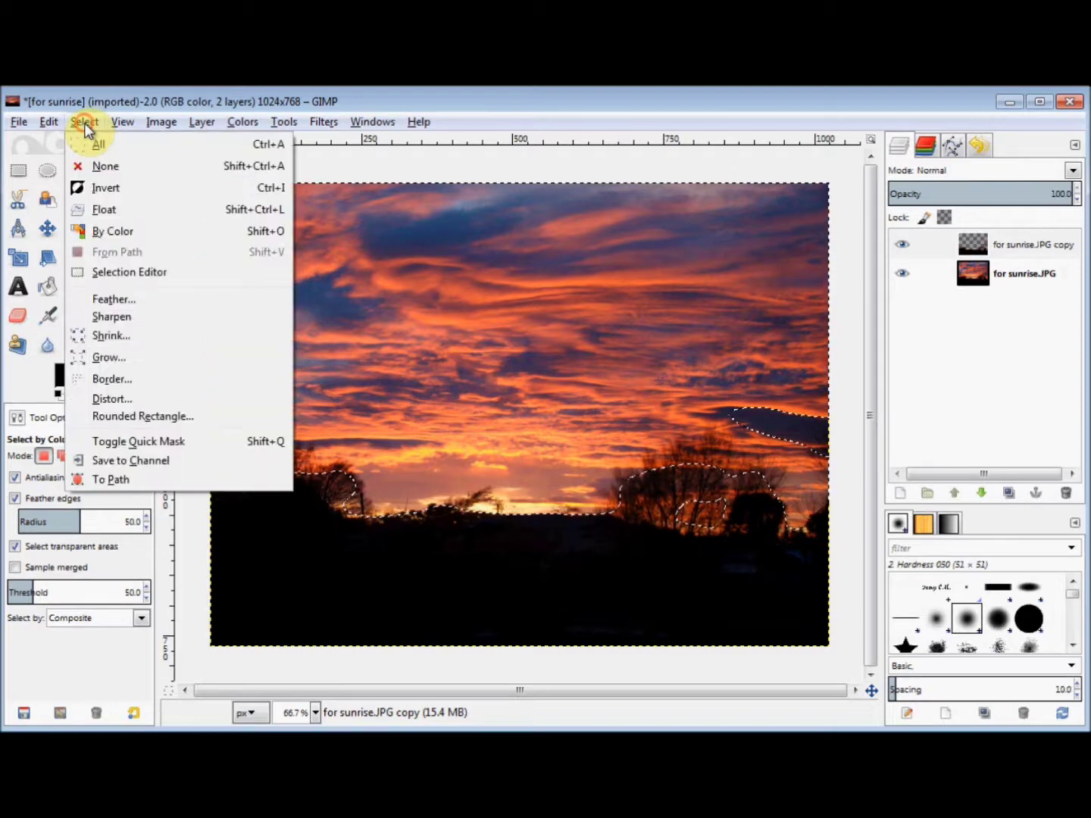
click(104, 165)
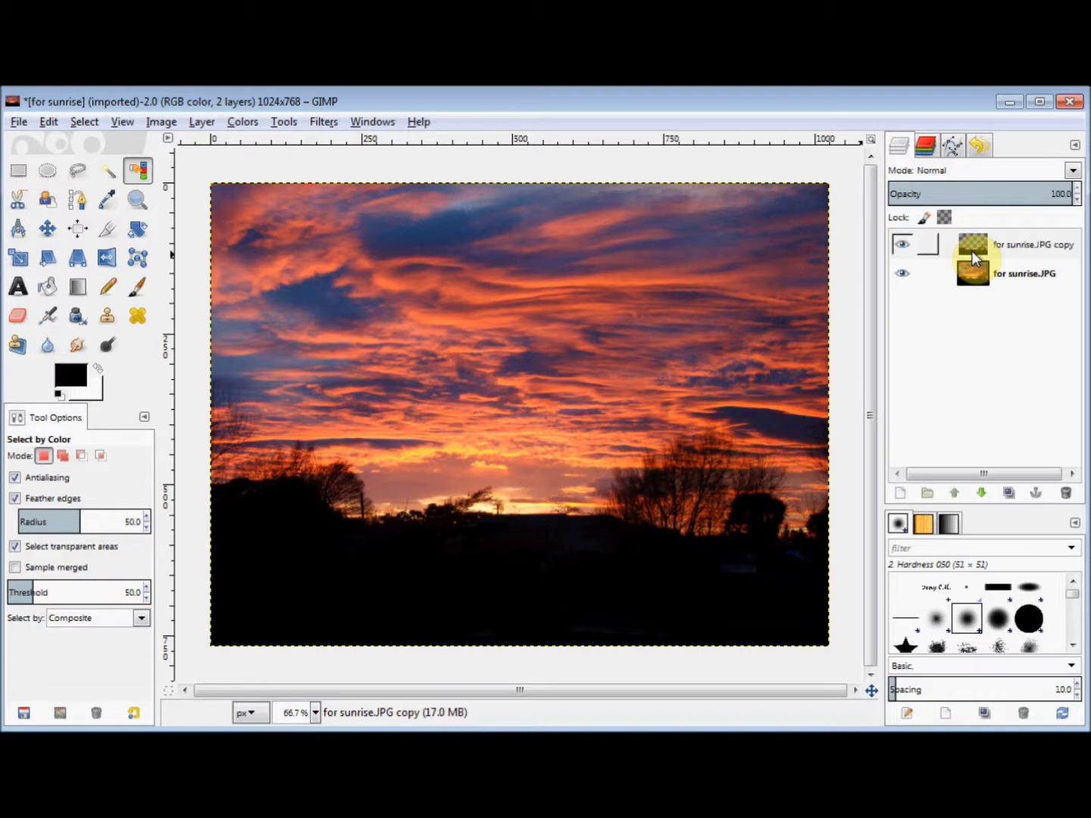
Make the original 'for sunrise.JPG' layer the active layer
click(974, 274)
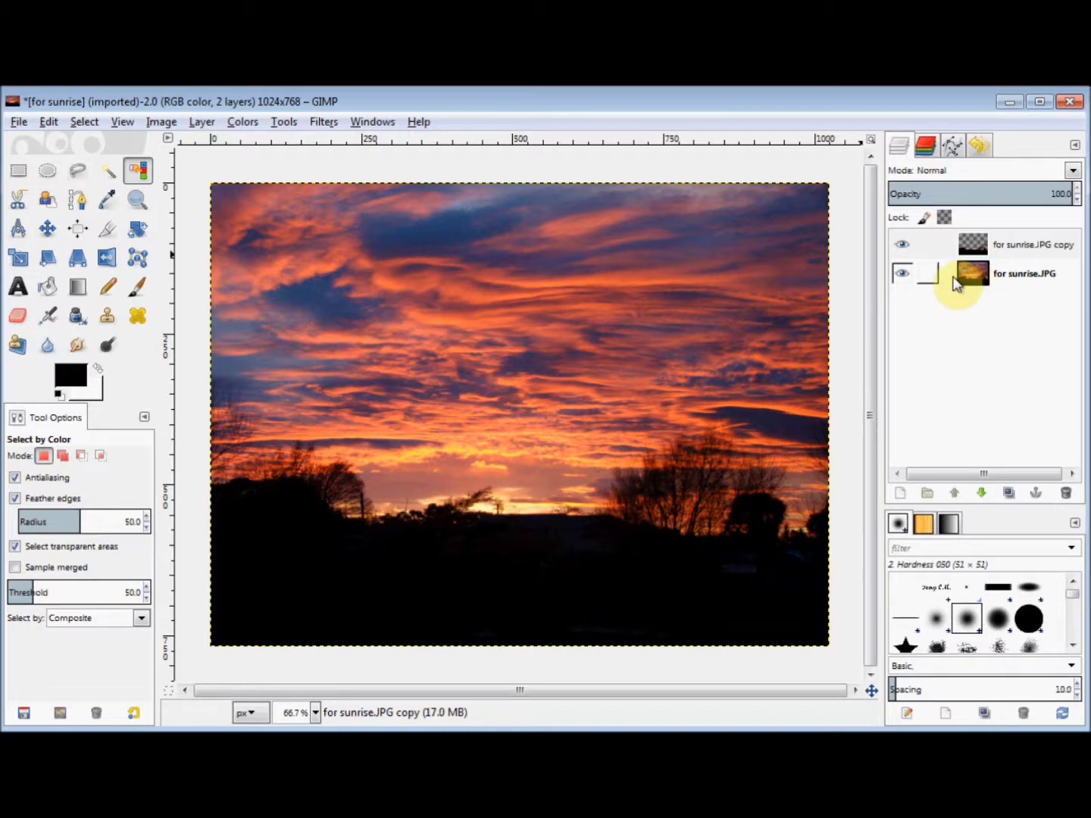
click(959, 277)
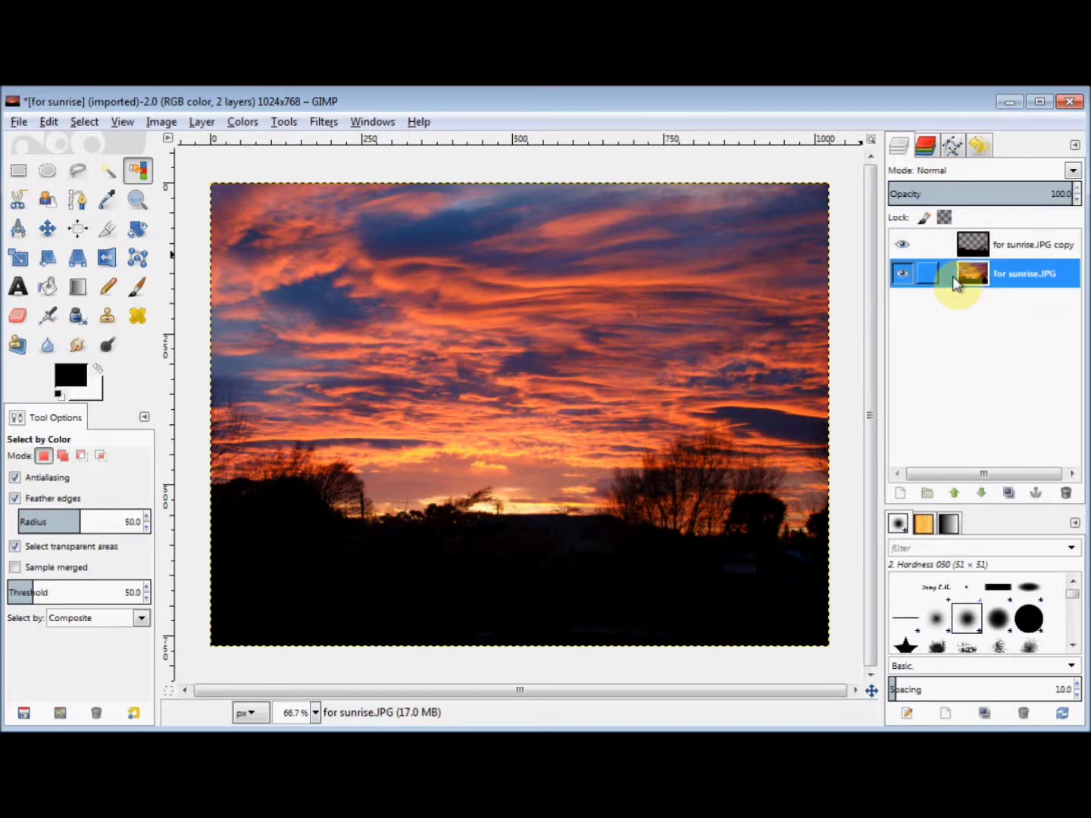
Bring up Filters > Light and Shadow > Supernova for the original layer
click(322, 122)
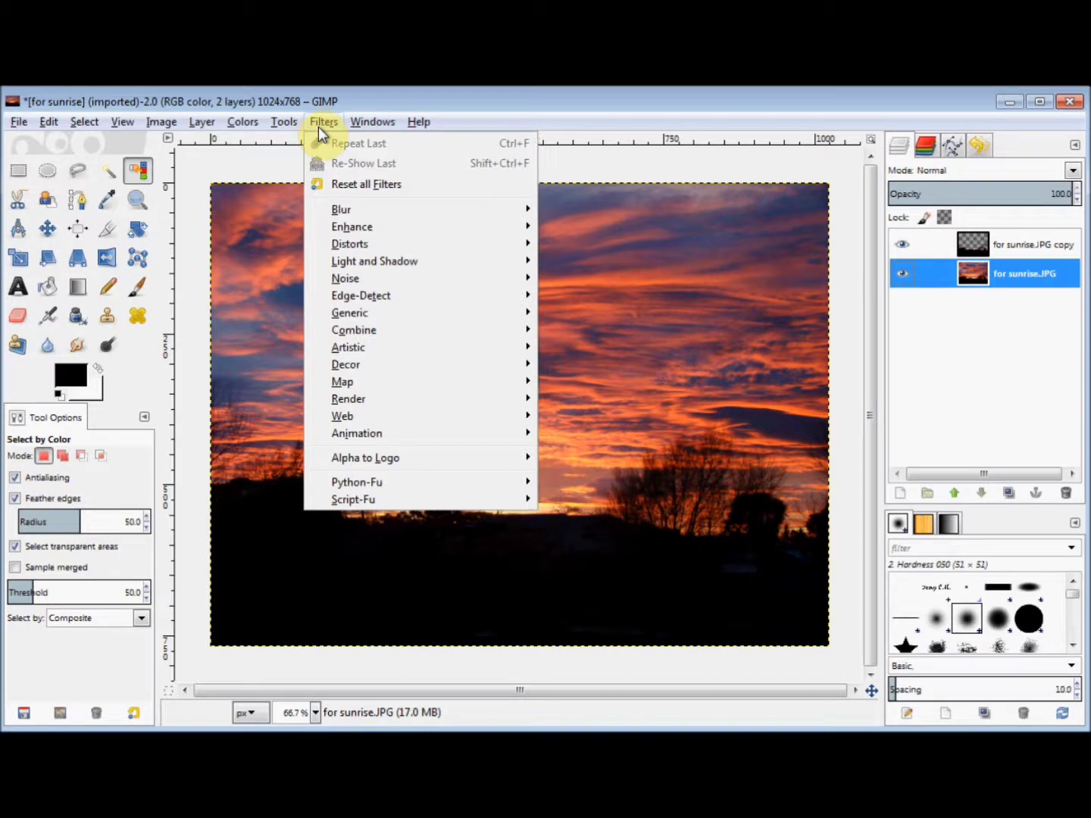
mouse_move(375, 260)
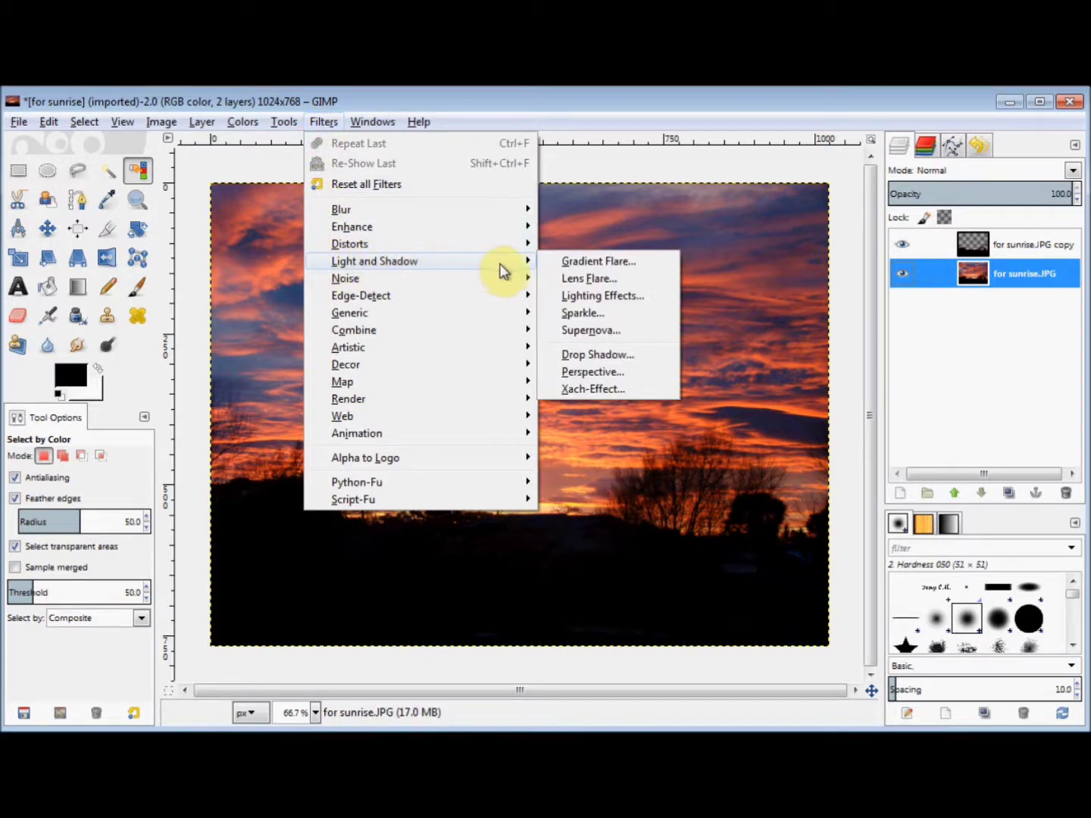
click(577, 331)
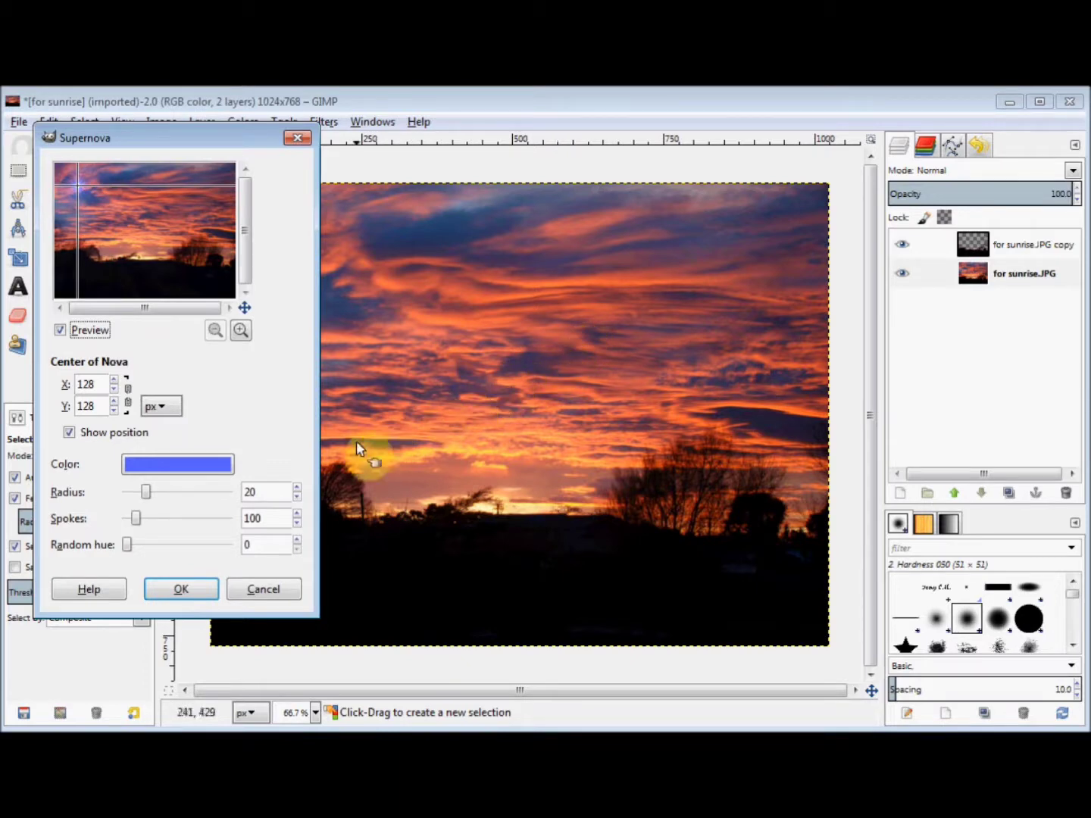
Apply a white Supernova starburst centred on the horizon to the original layer
click(212, 471)
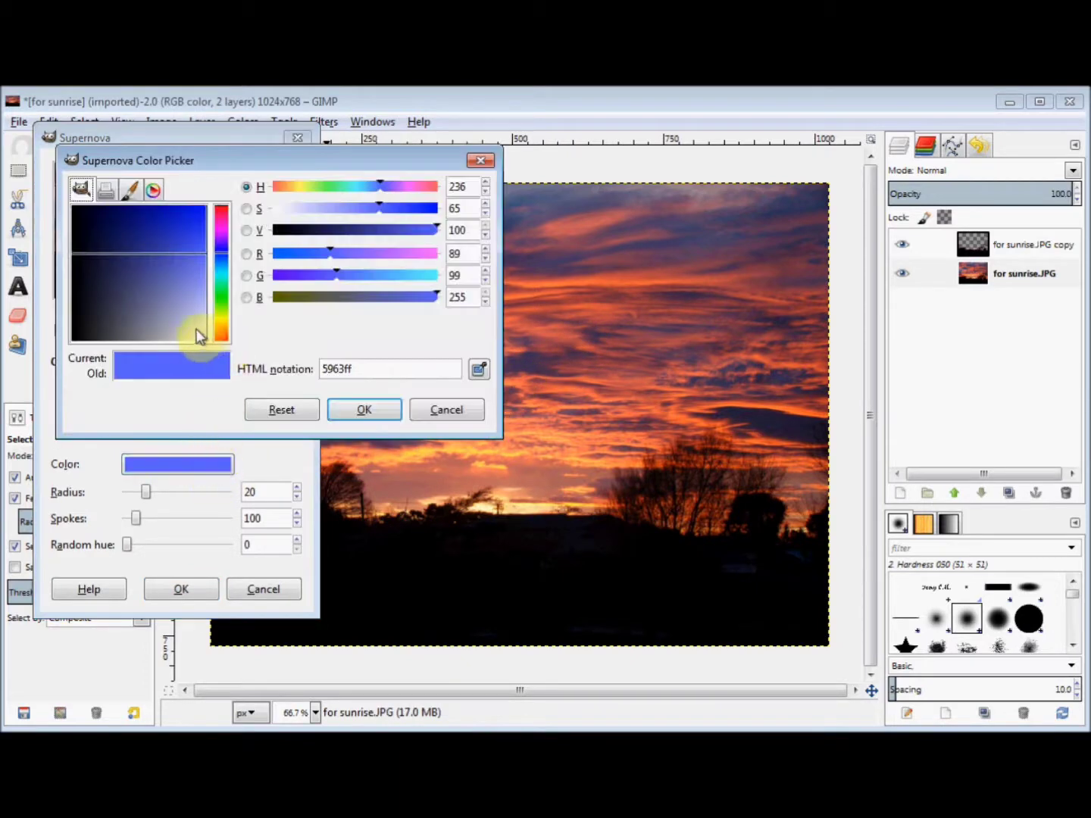
click(194, 328)
click(365, 413)
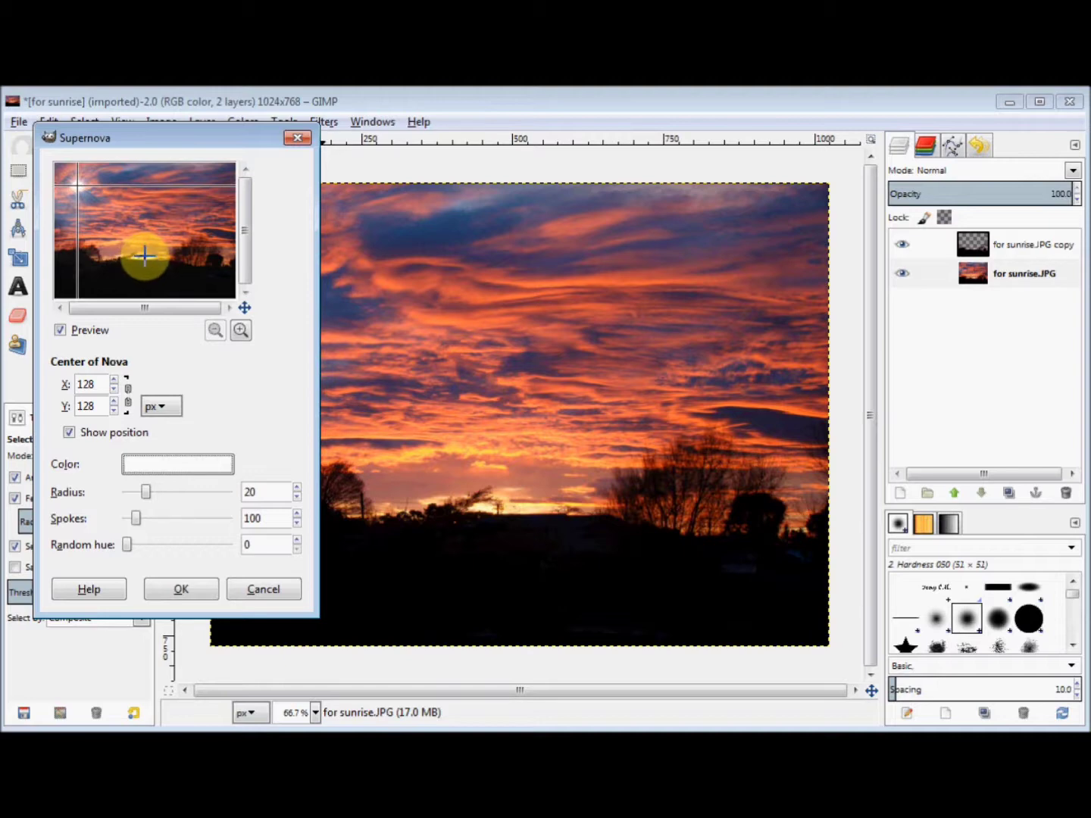
click(145, 256)
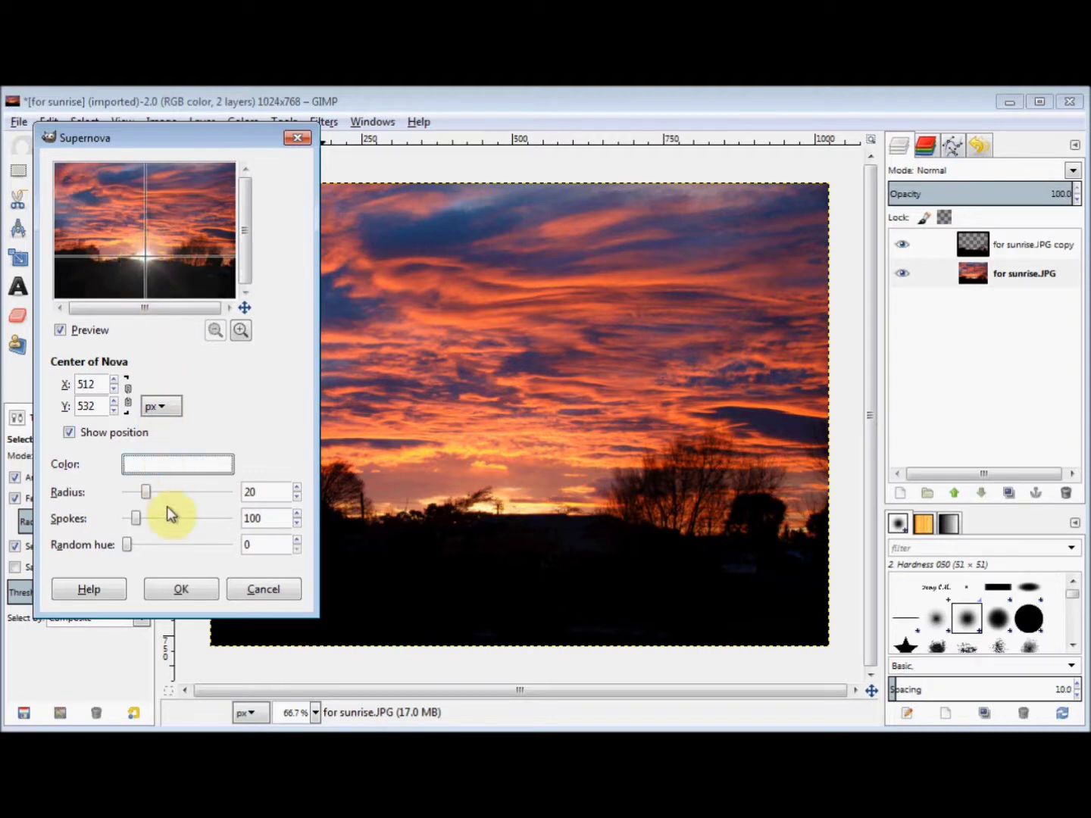
click(180, 590)
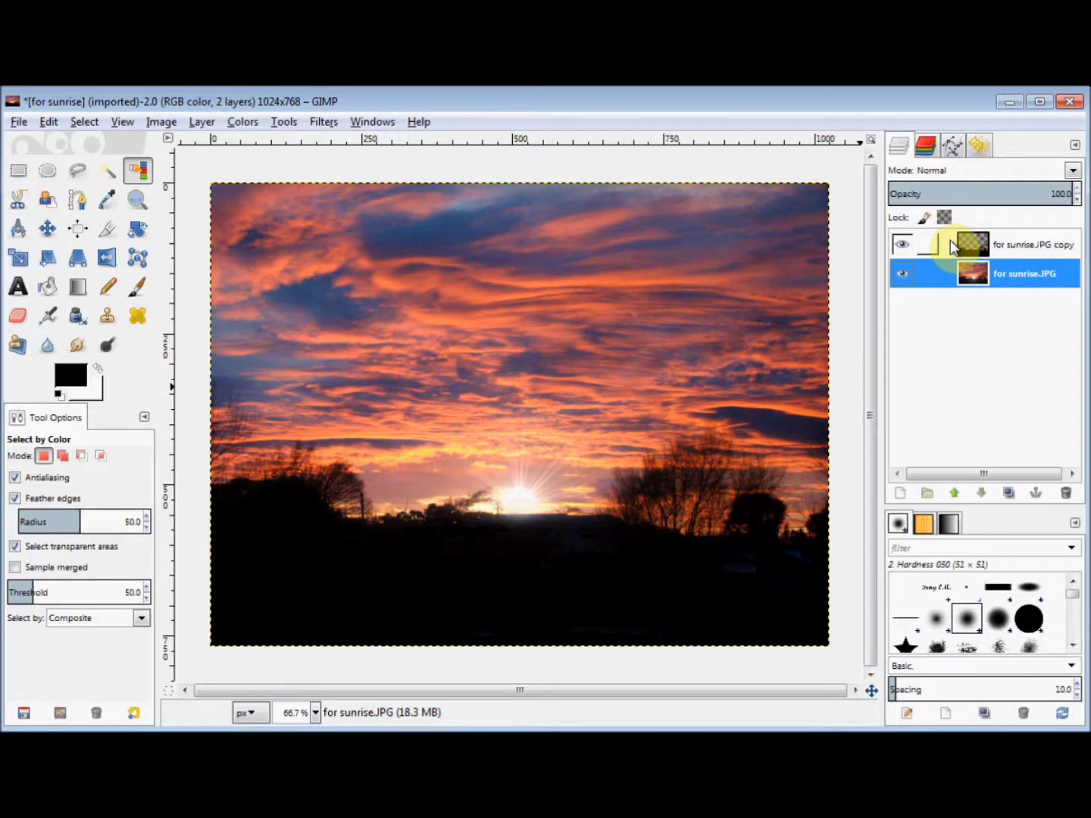
Lower the foreground copy layer's opacity to about 55 so the glow shows through
click(951, 244)
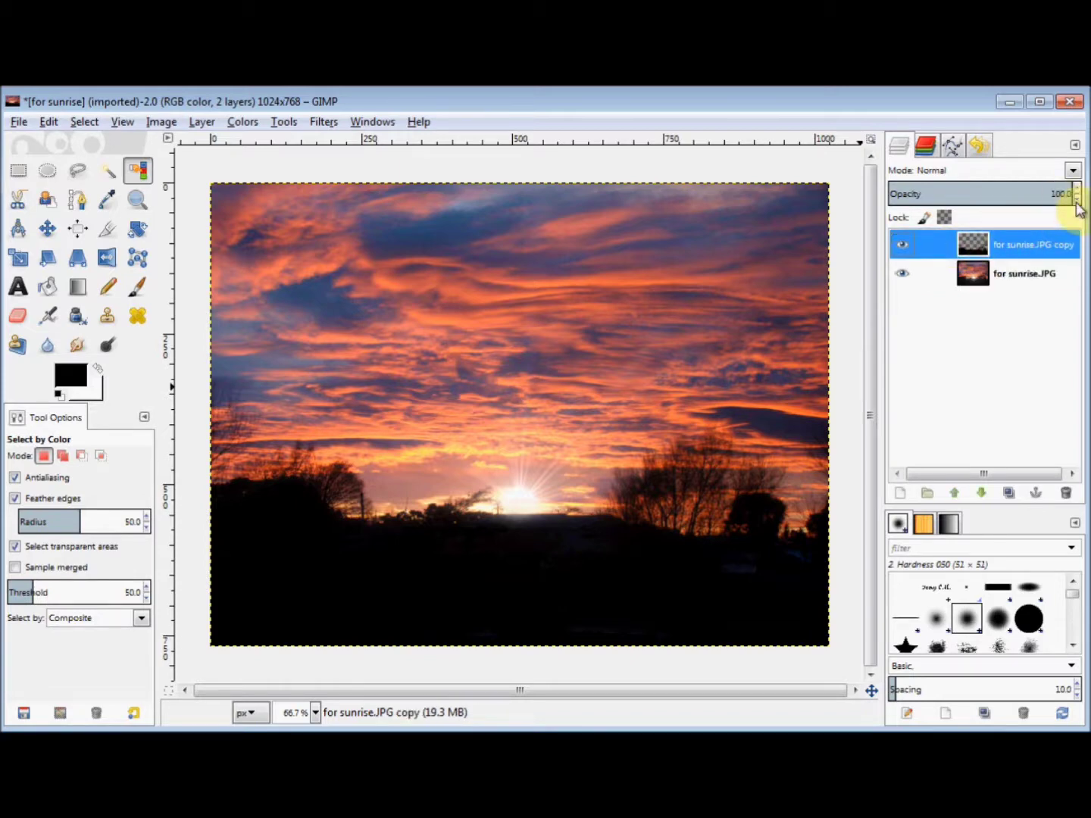
drag(1075, 197, 1076, 201)
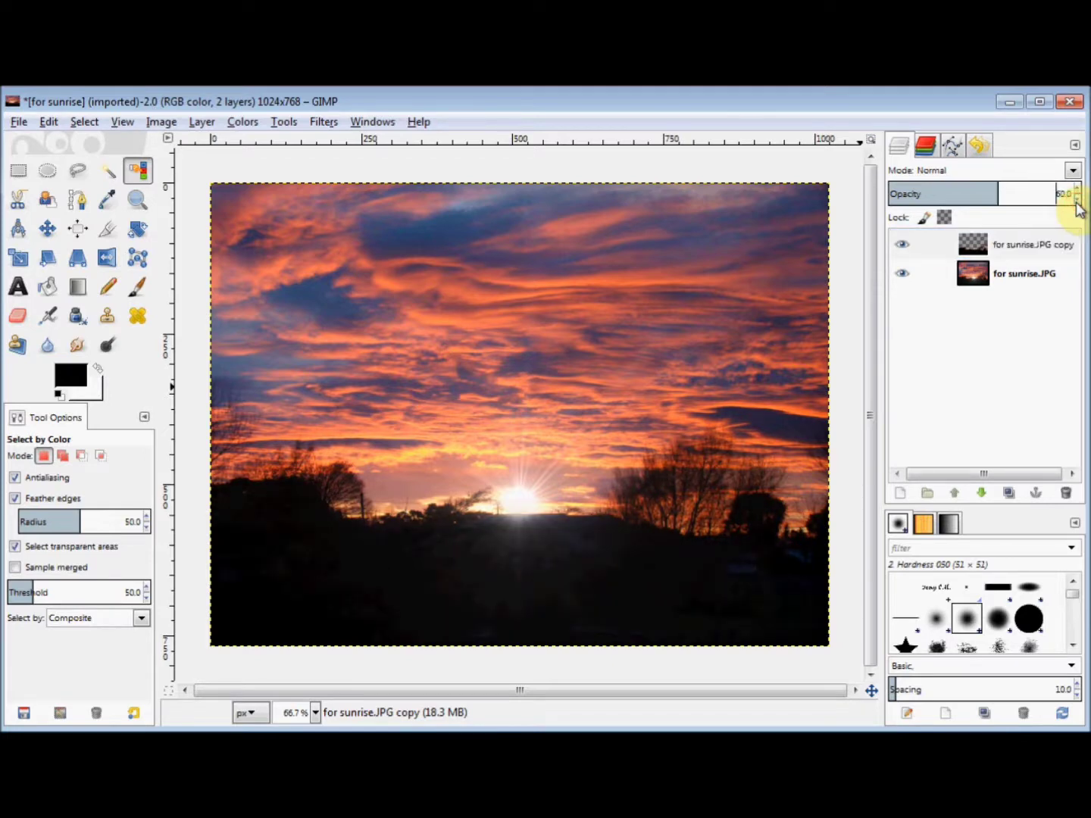
click(1077, 201)
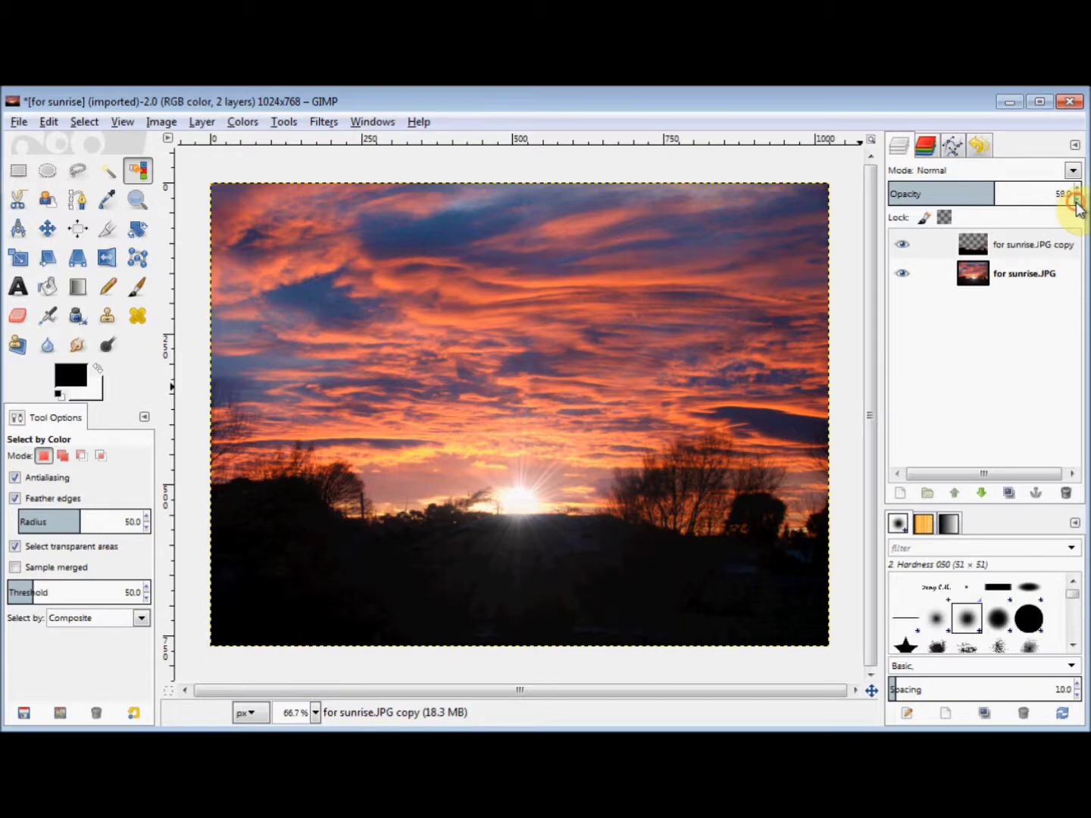